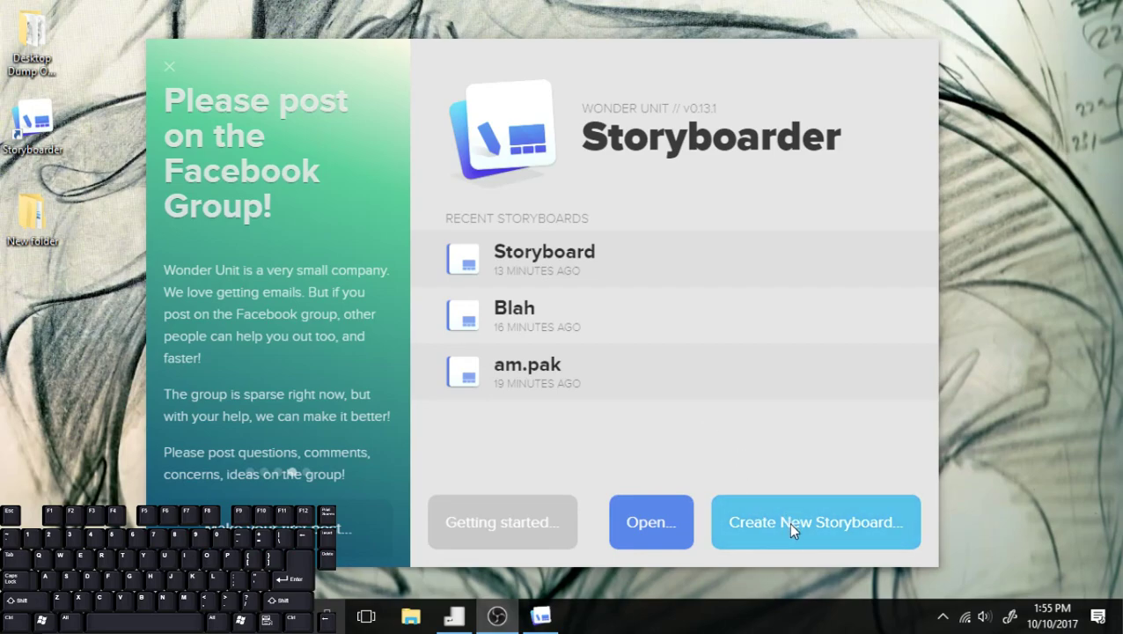
Start a new blank storyboard with the HD aspect ratio
click(788, 522)
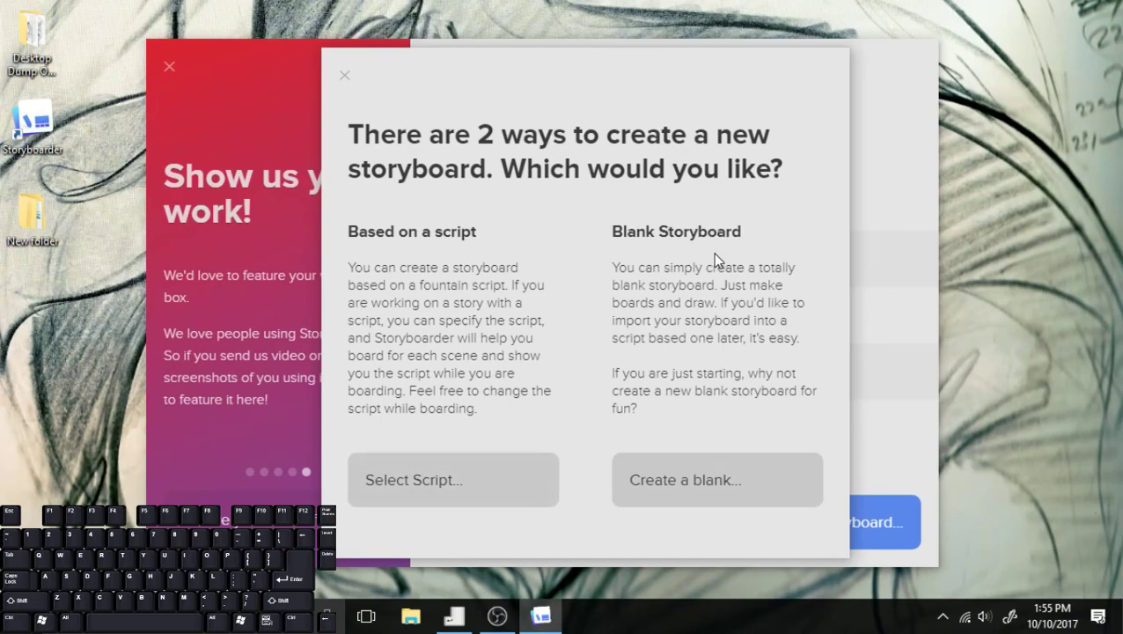
click(717, 478)
click(610, 240)
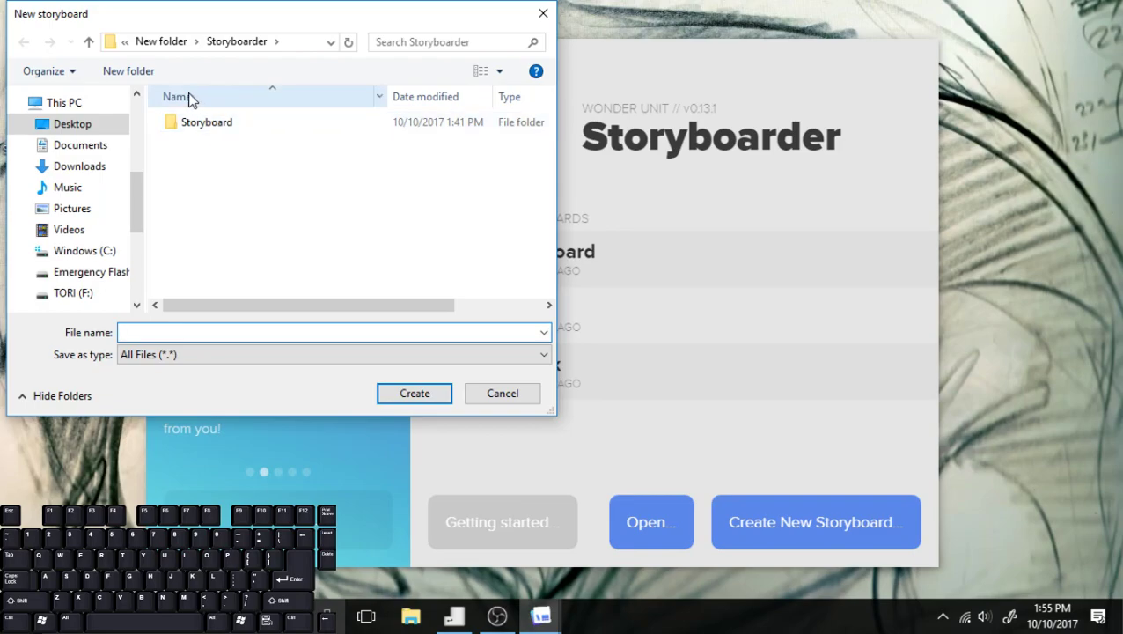
Create a new folder named Demo and open it
click(148, 76)
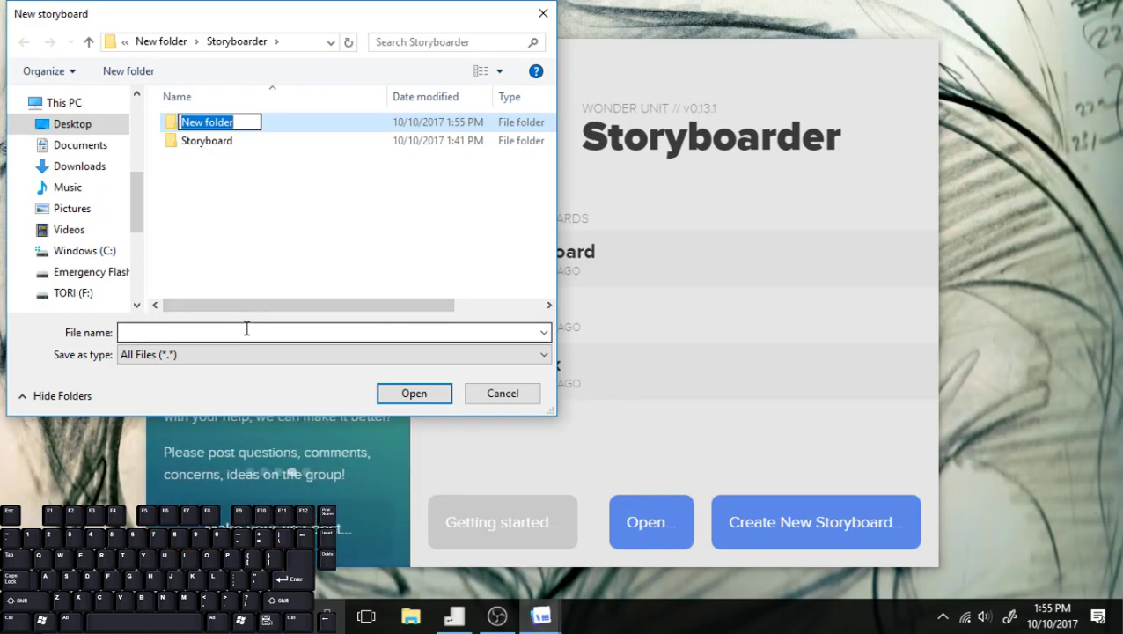
text(Demo)
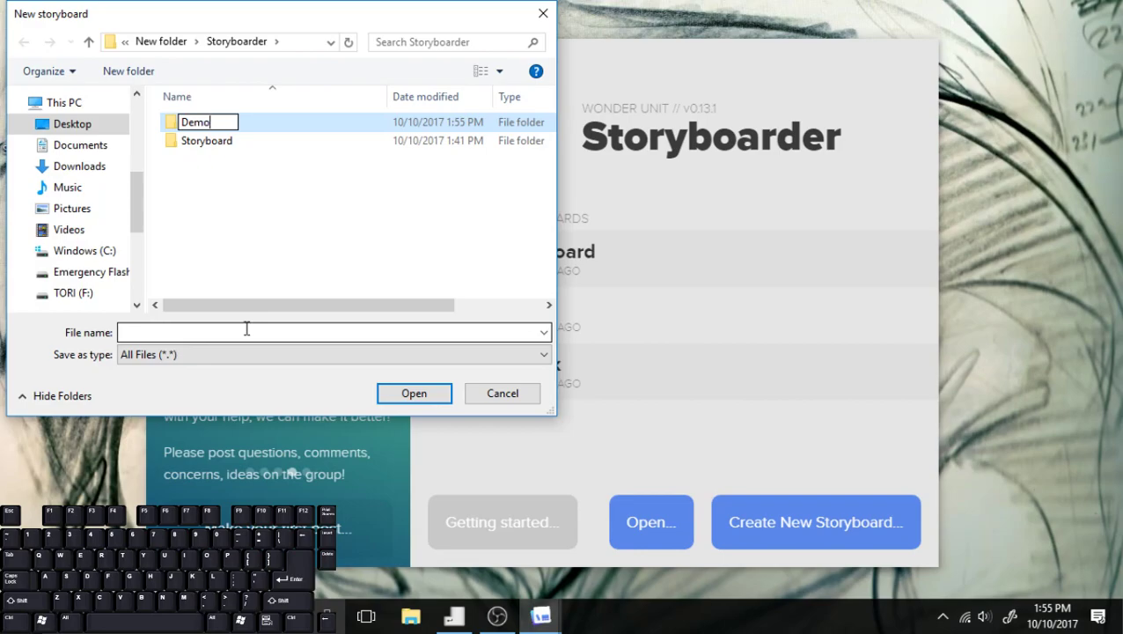
key(Return)
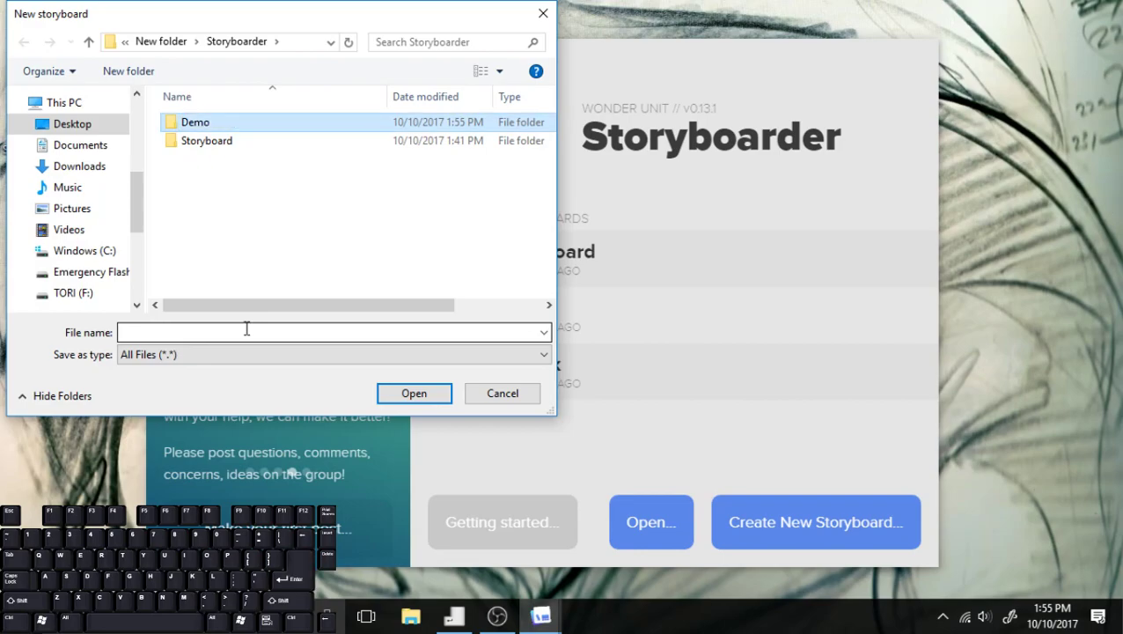
double_click(284, 125)
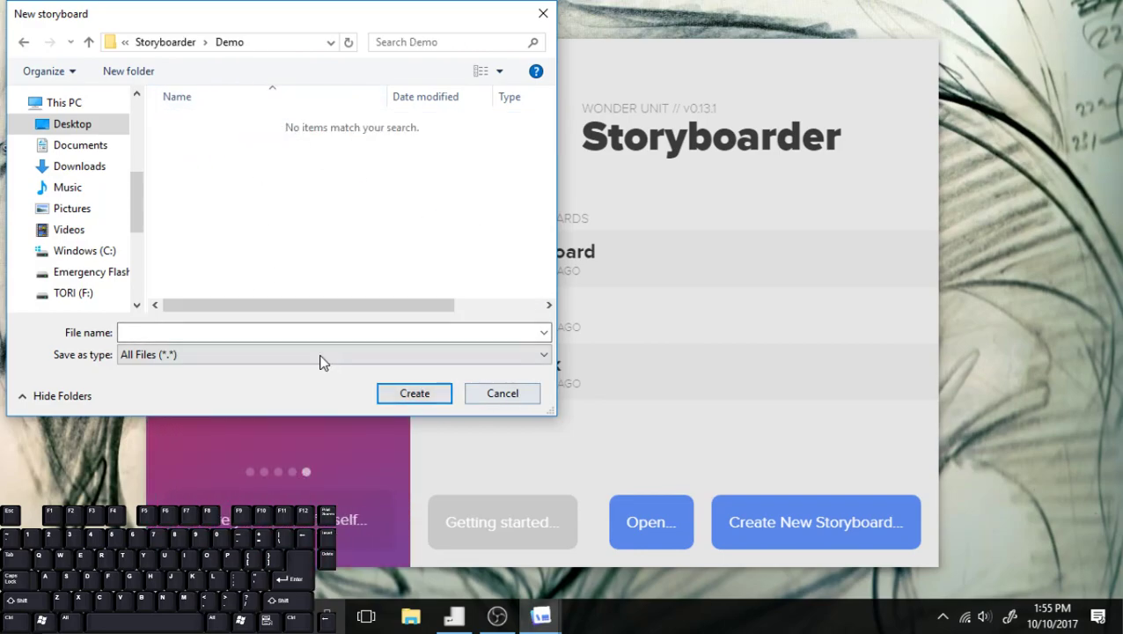
Enter Demo as the file name and create the storyboard in that folder
click(325, 331)
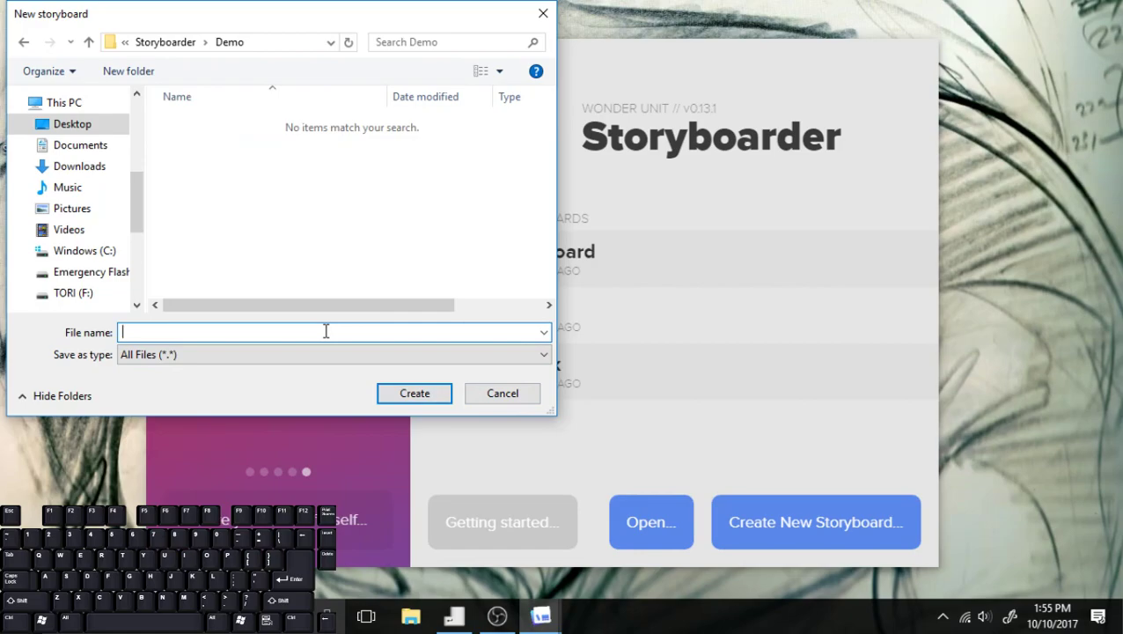
text(Demo)
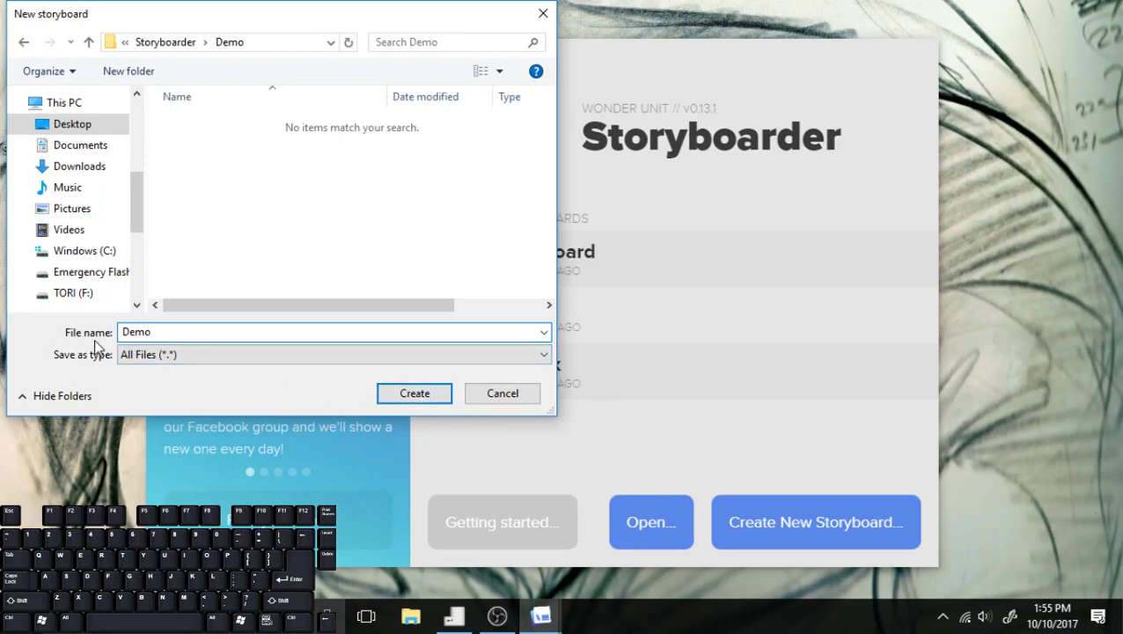
double_click(255, 336)
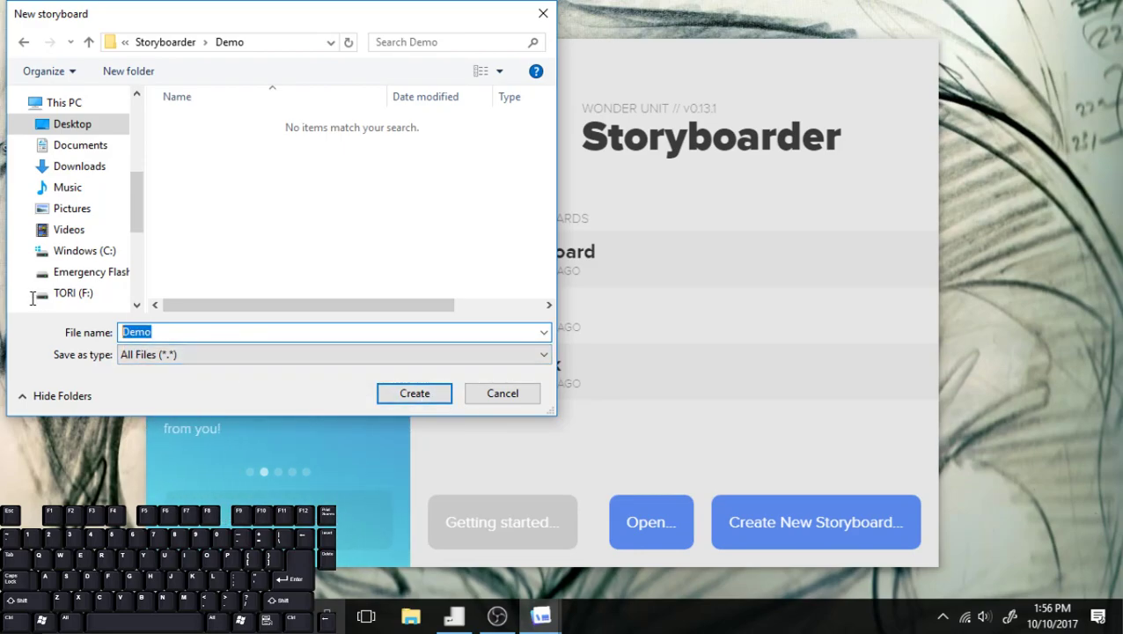
key(BackSpace)
click(430, 396)
click(371, 331)
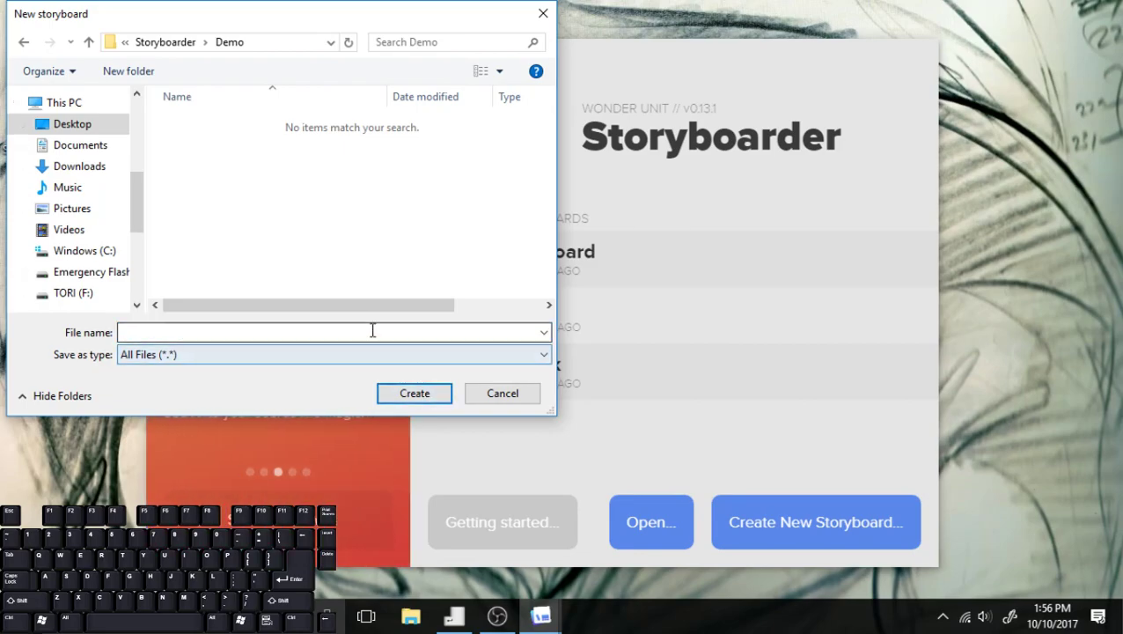
text(Demo)
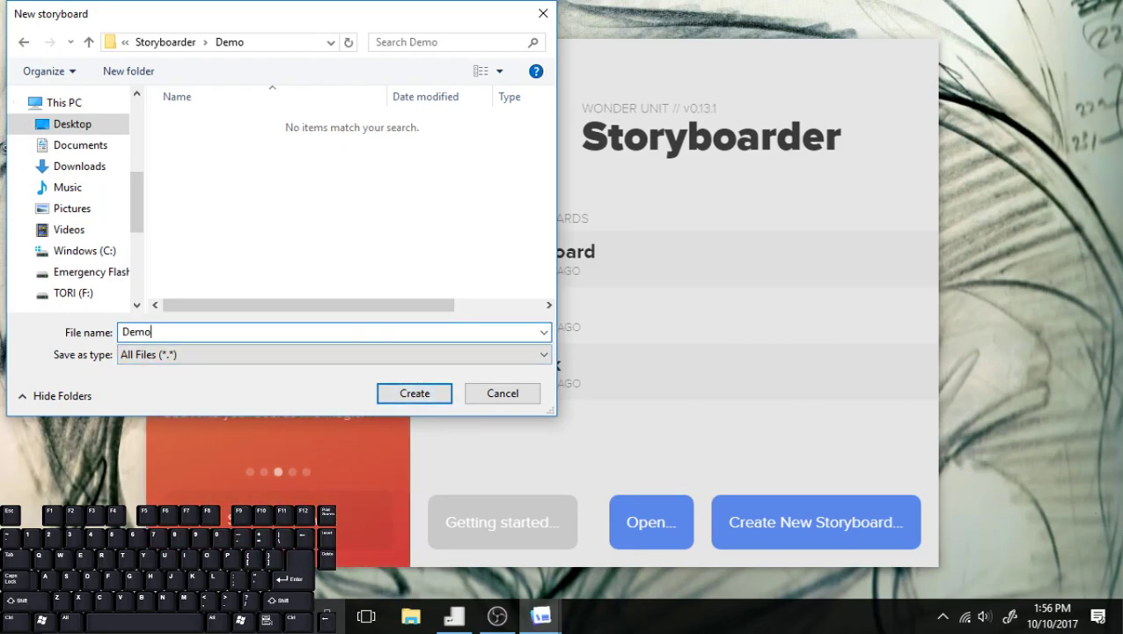
click(430, 395)
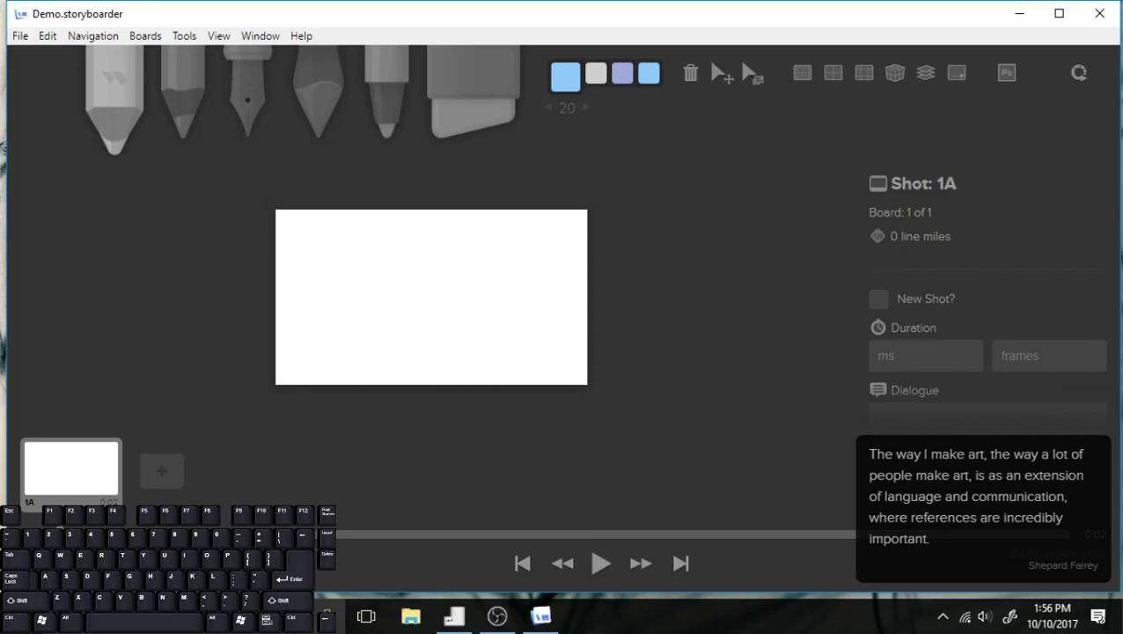
Switch to the fountain pen tool with the 3 shortcut
key(3)
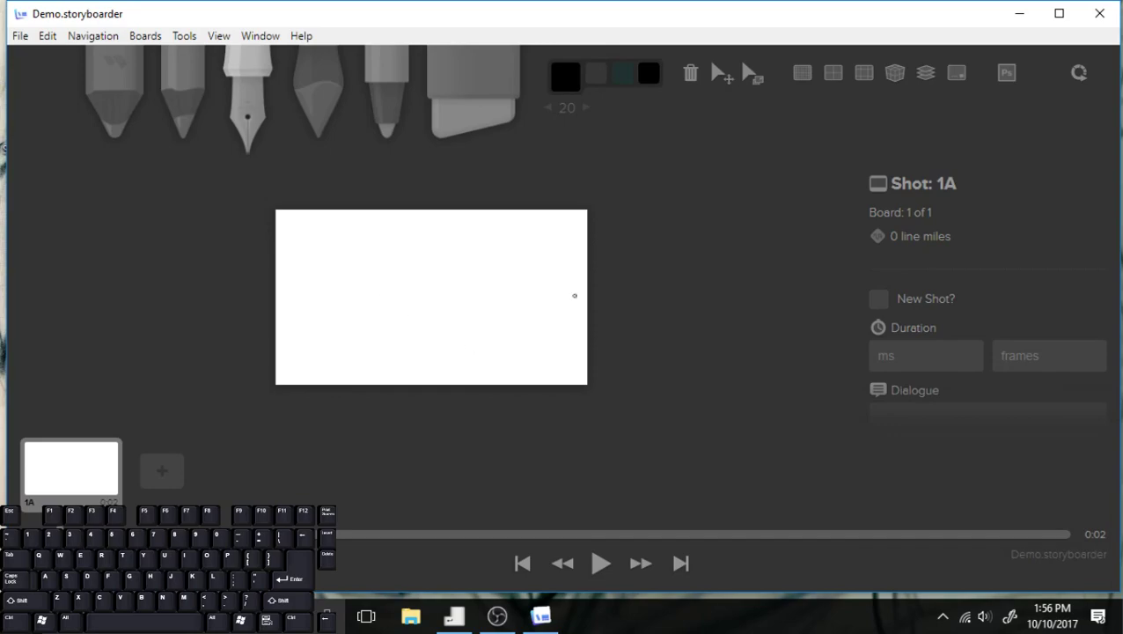
Sketch the head outline, the neck and a smile on board 1A with the pen
mouse_move(405, 262)
mouse_down()
mouse_move(409, 315)
mouse_move(403, 272)
mouse_move(426, 335)
mouse_move(400, 305)
mouse_move(434, 342)
mouse_move(464, 309)
mouse_move(466, 261)
mouse_move(407, 263)
mouse_move(459, 253)
mouse_up()
mouse_move(454, 321)
mouse_down()
mouse_move(458, 356)
mouse_move(434, 365)
mouse_up()
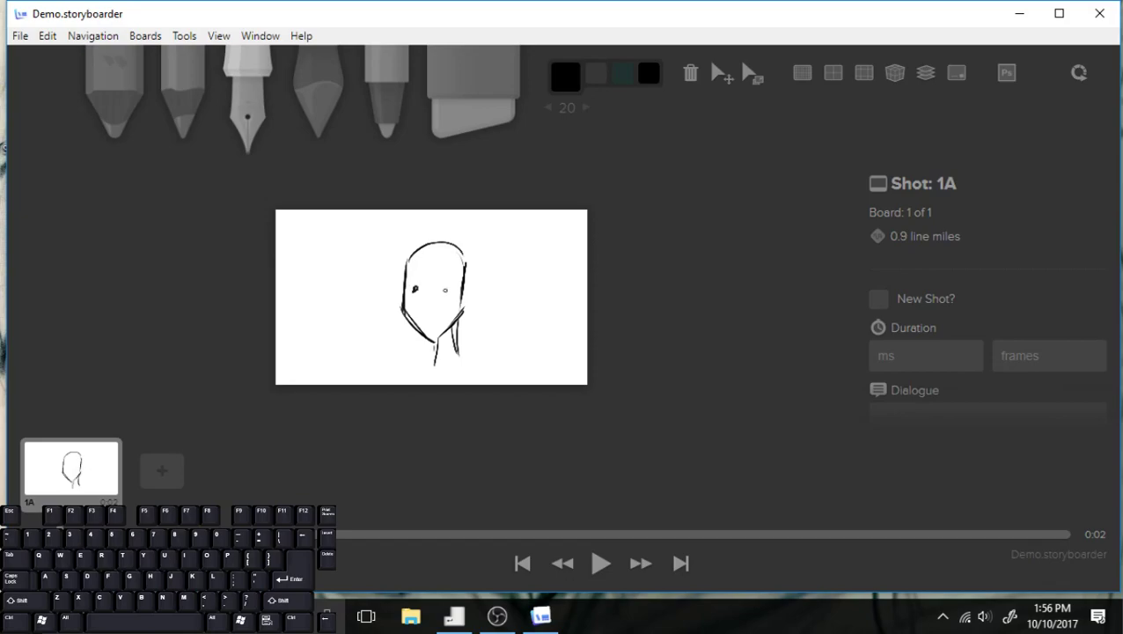
mouse_move(405, 303)
mouse_down()
mouse_move(439, 316)
mouse_move(459, 298)
mouse_up()
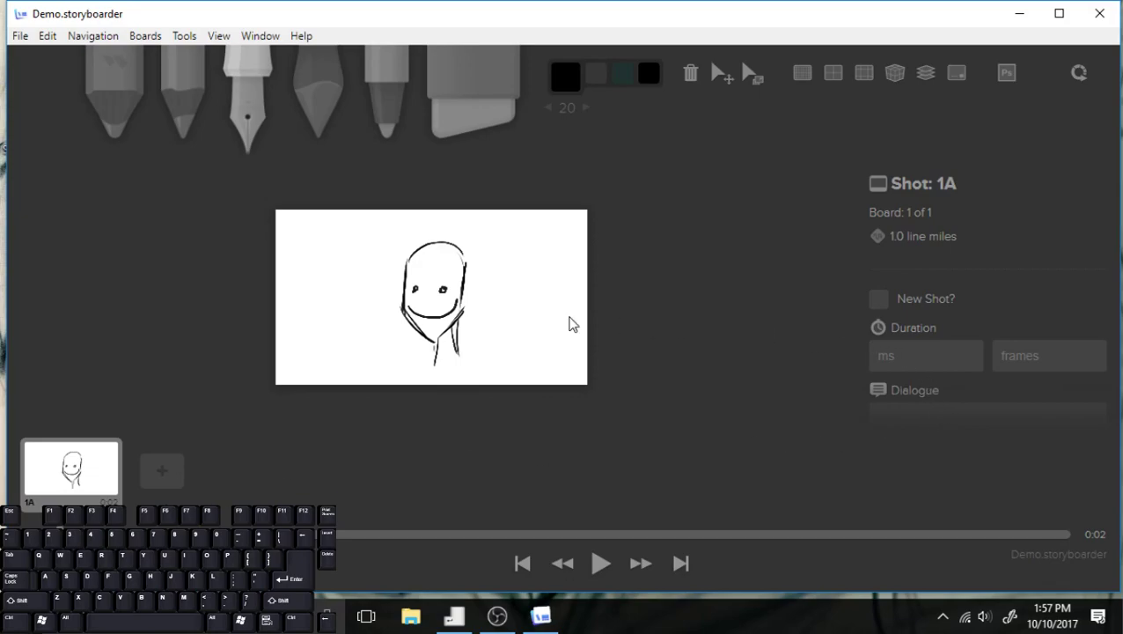
Enter 5000 in board 1A's Duration ms field, giving 120 frames
click(916, 362)
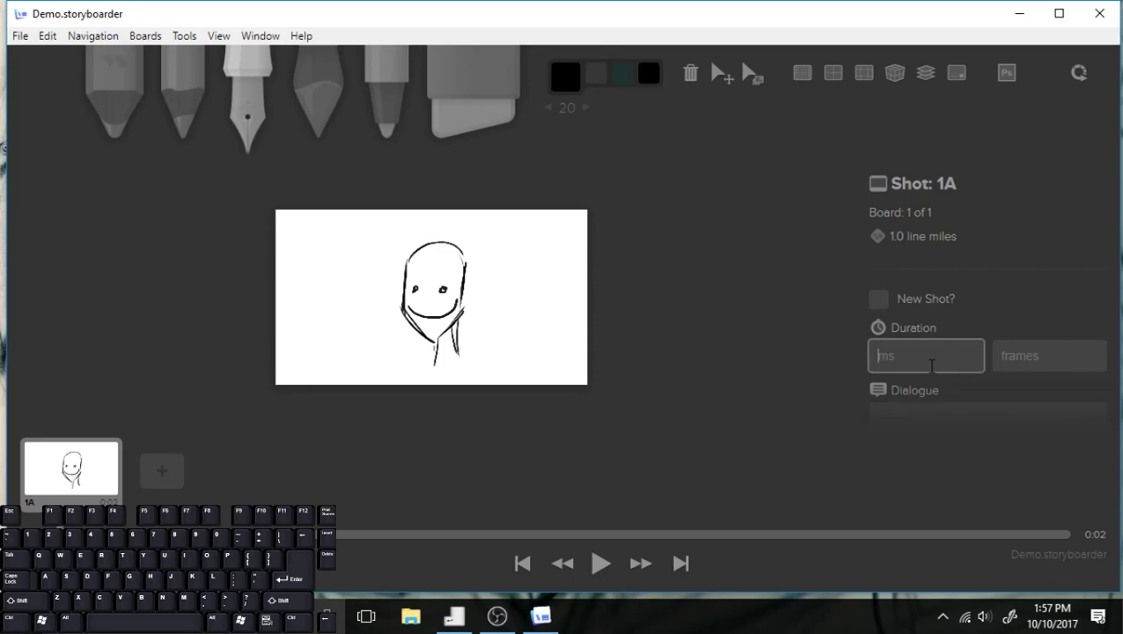
mouse_move(931, 363)
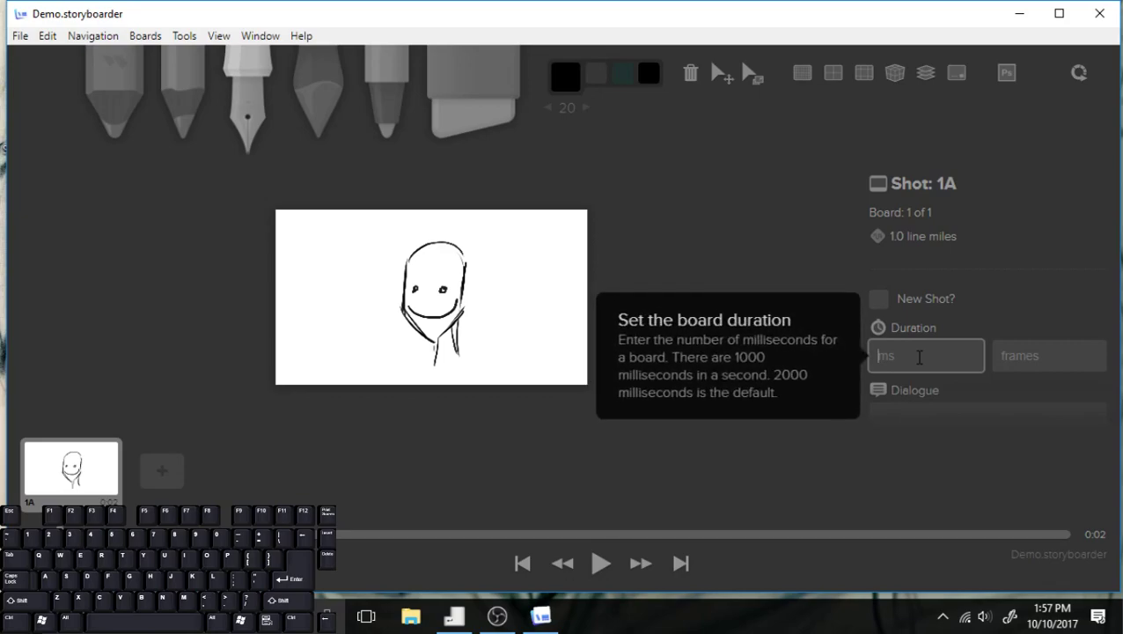
text(5000)
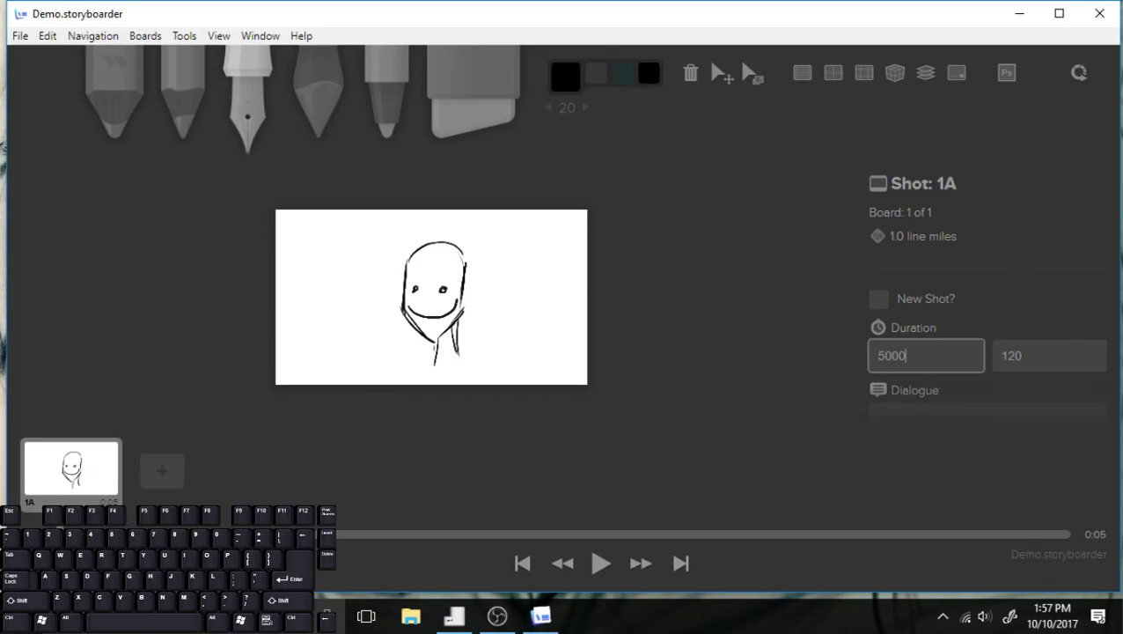
click(994, 403)
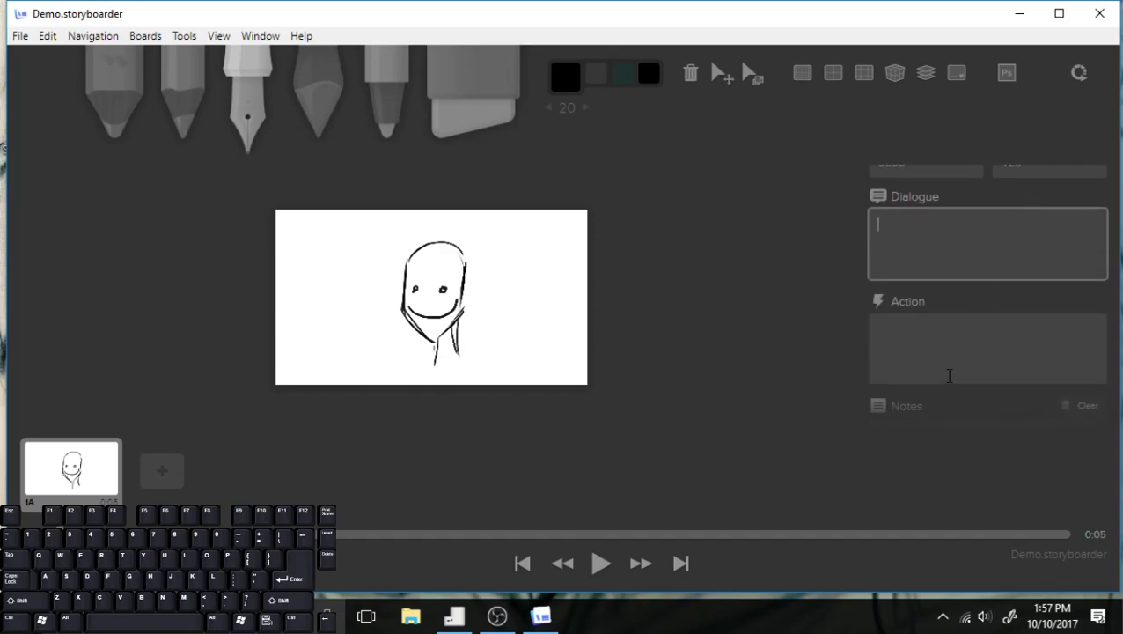
click(946, 401)
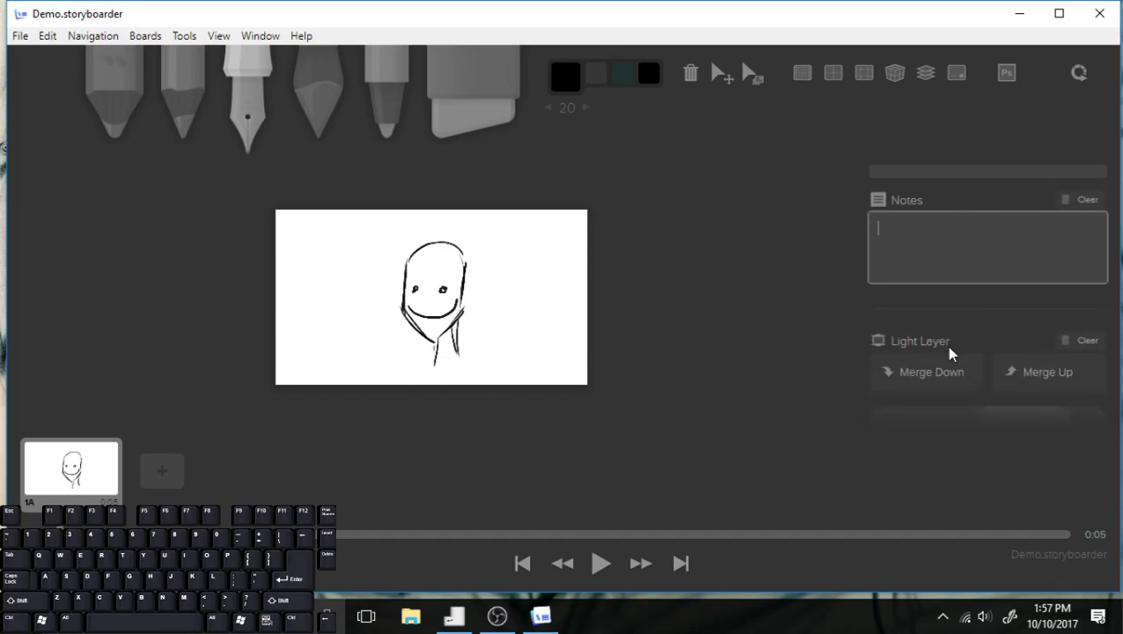
scroll(949, 352, down, 2)
click(948, 372)
scroll(960, 222, down, 2)
scroll(951, 293, down, 5)
scroll(953, 386, up, 4)
scroll(969, 282, up, 3)
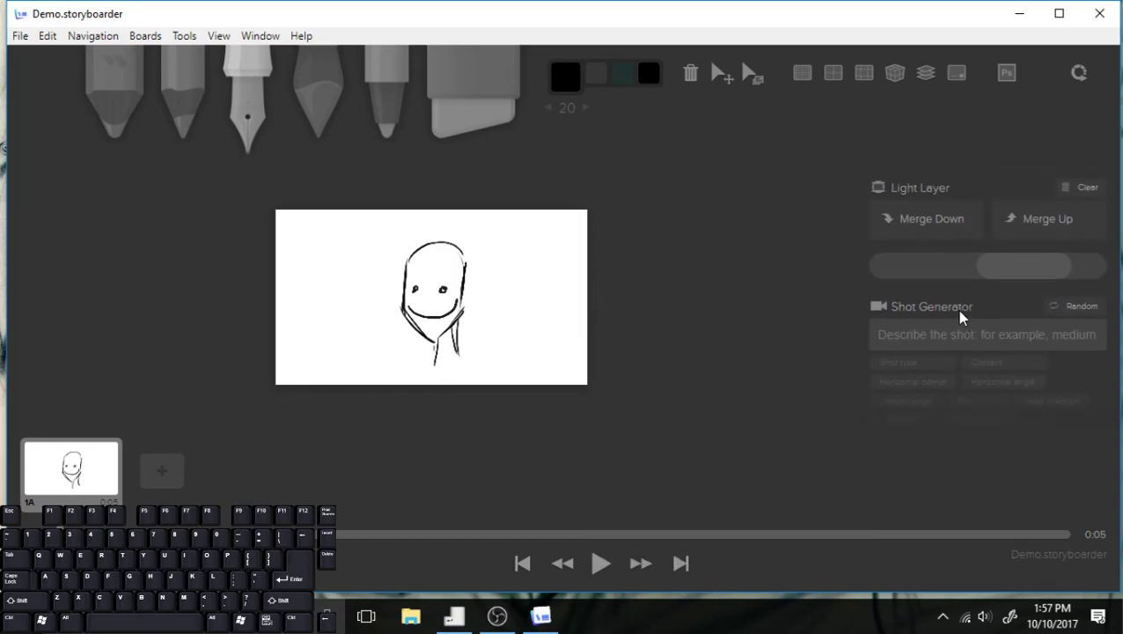
scroll(975, 299, up, 3)
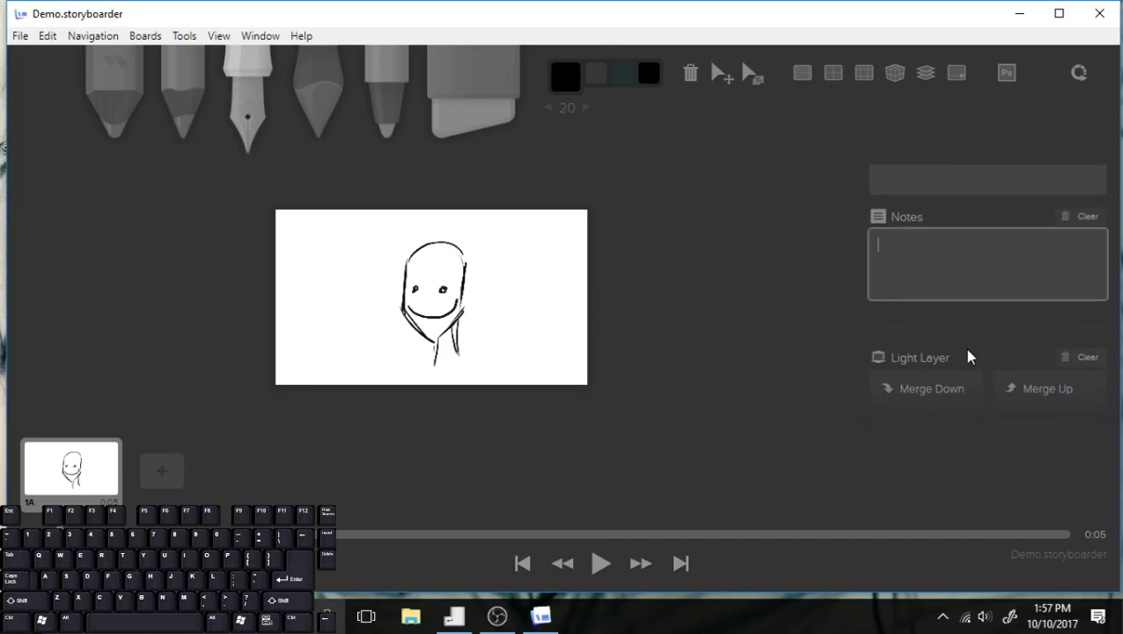
scroll(977, 290, up, 3)
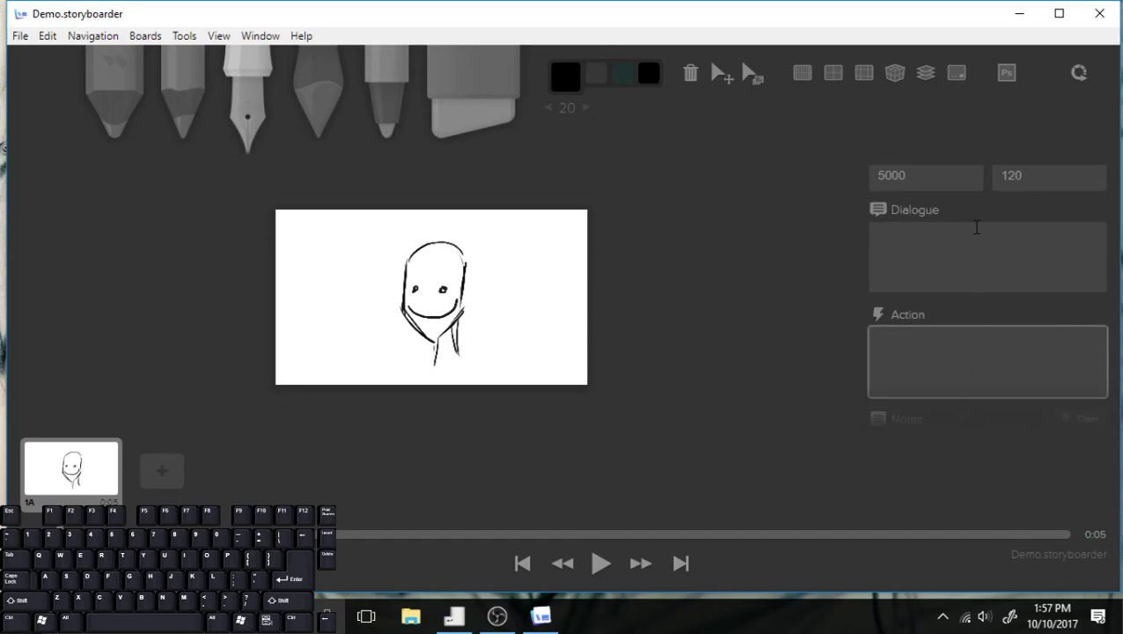
scroll(968, 343, up, 3)
click(832, 74)
click(832, 74)
click(793, 78)
click(790, 76)
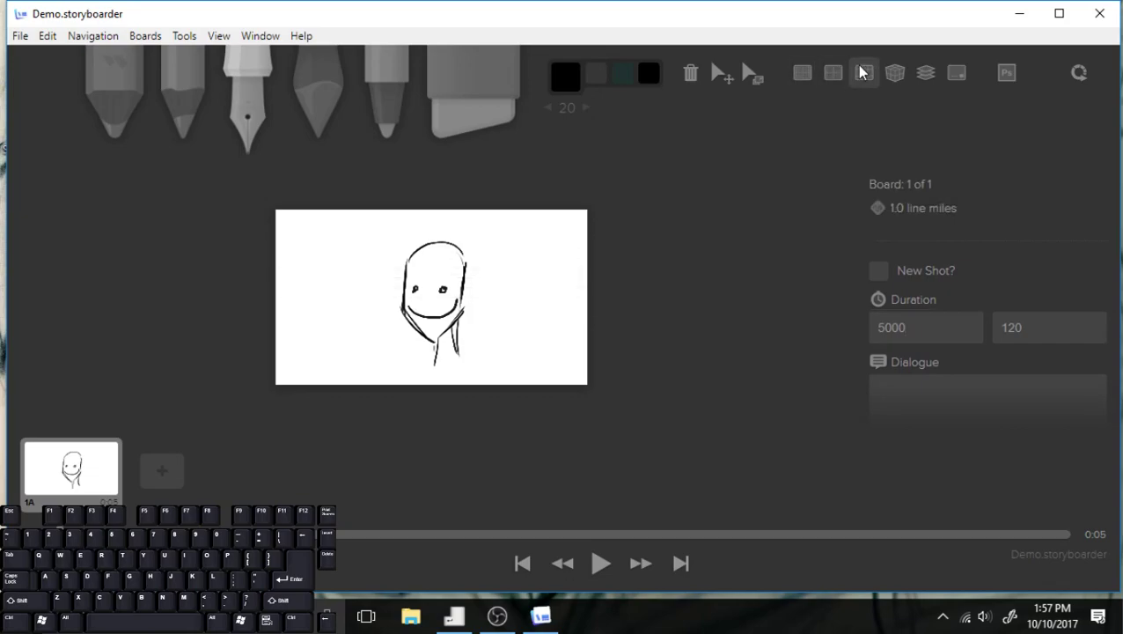
click(895, 82)
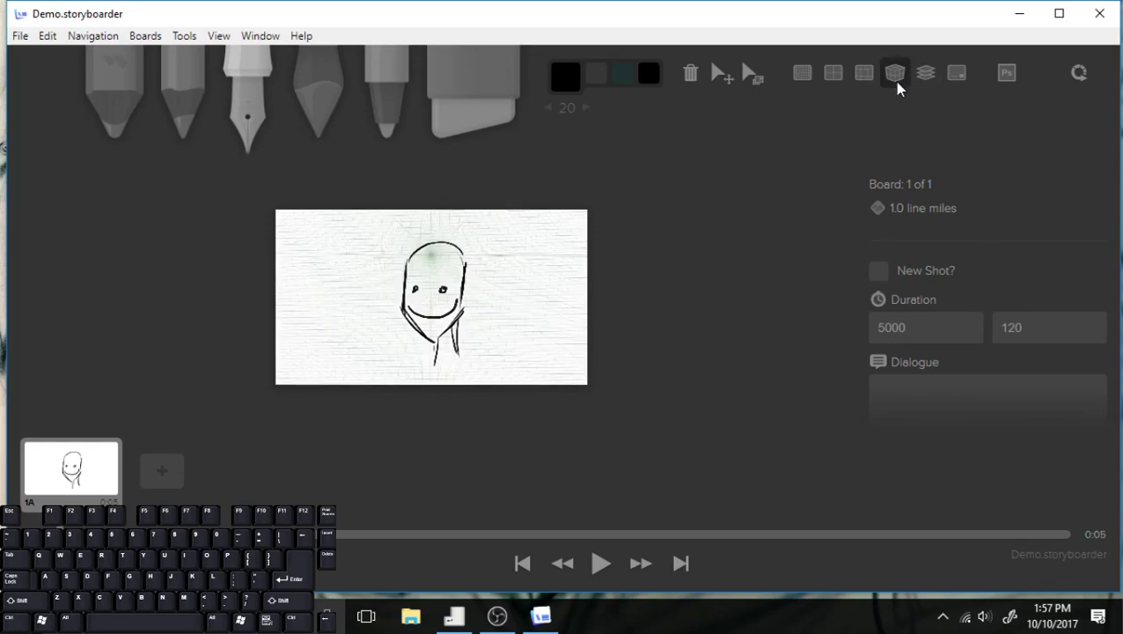
click(895, 82)
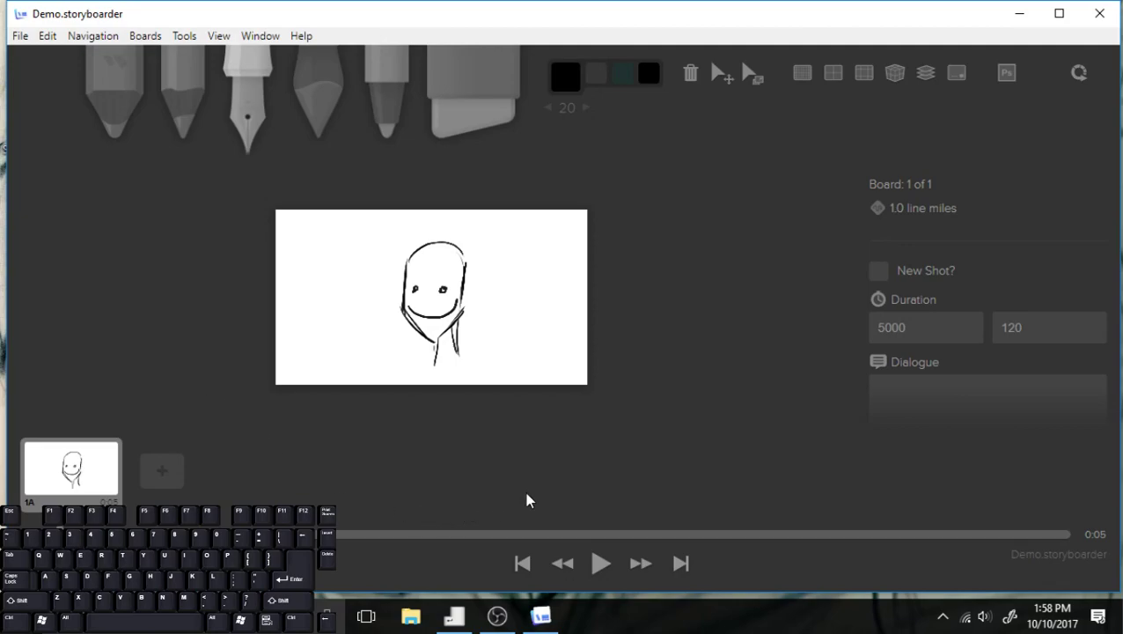
Replace board 1A's duration with 2000 ms (48 frames)
drag(167, 568, 497, 461)
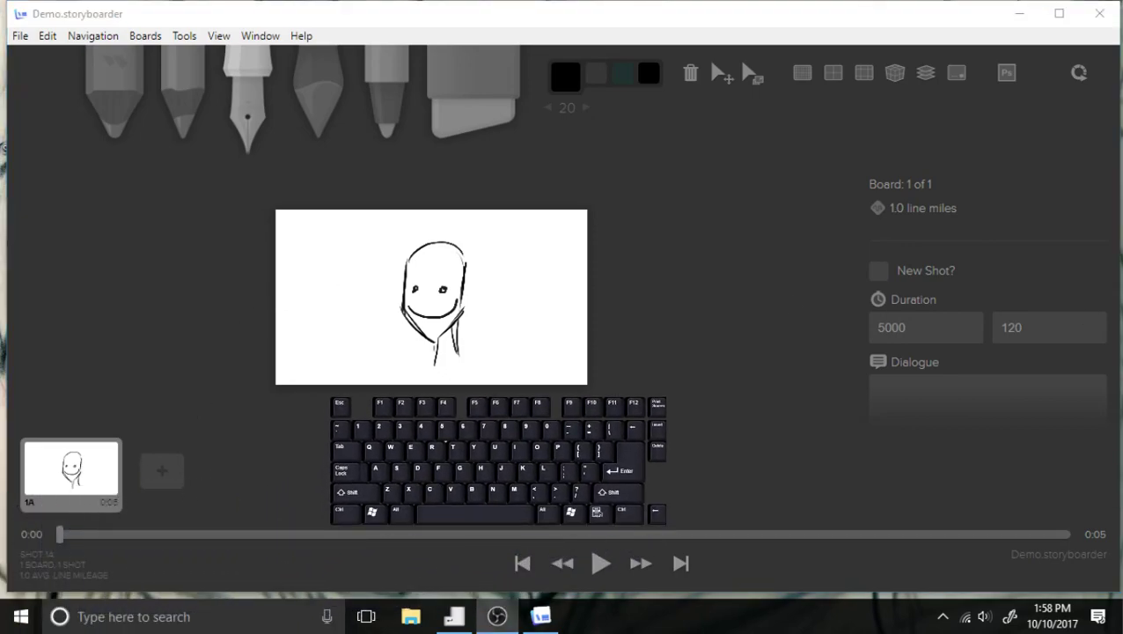
double_click(919, 324)
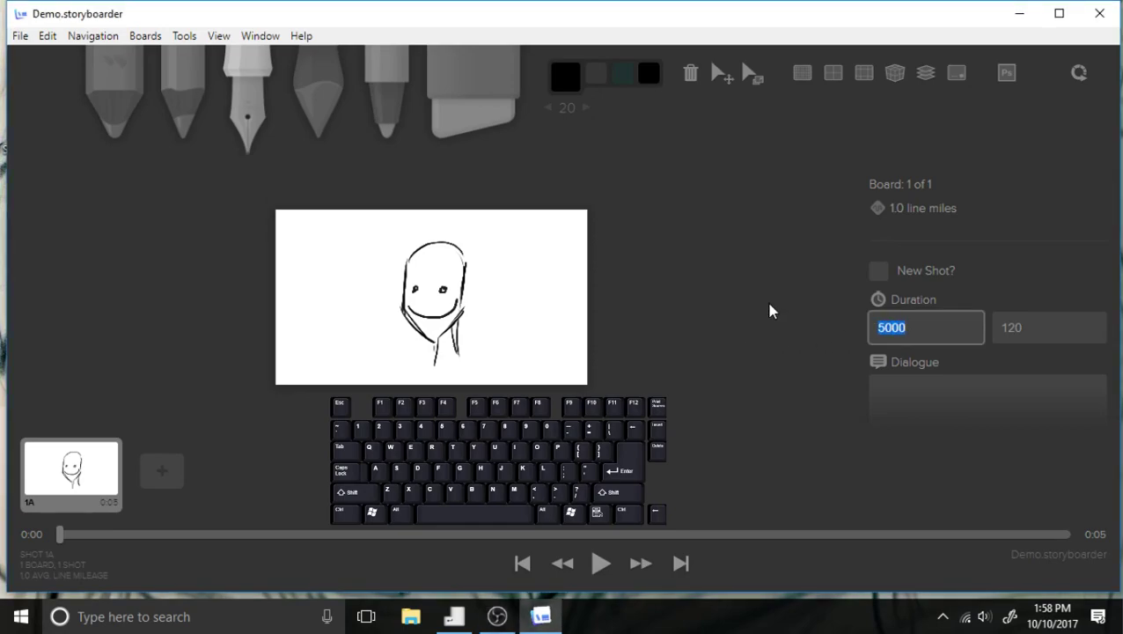
text(2000)
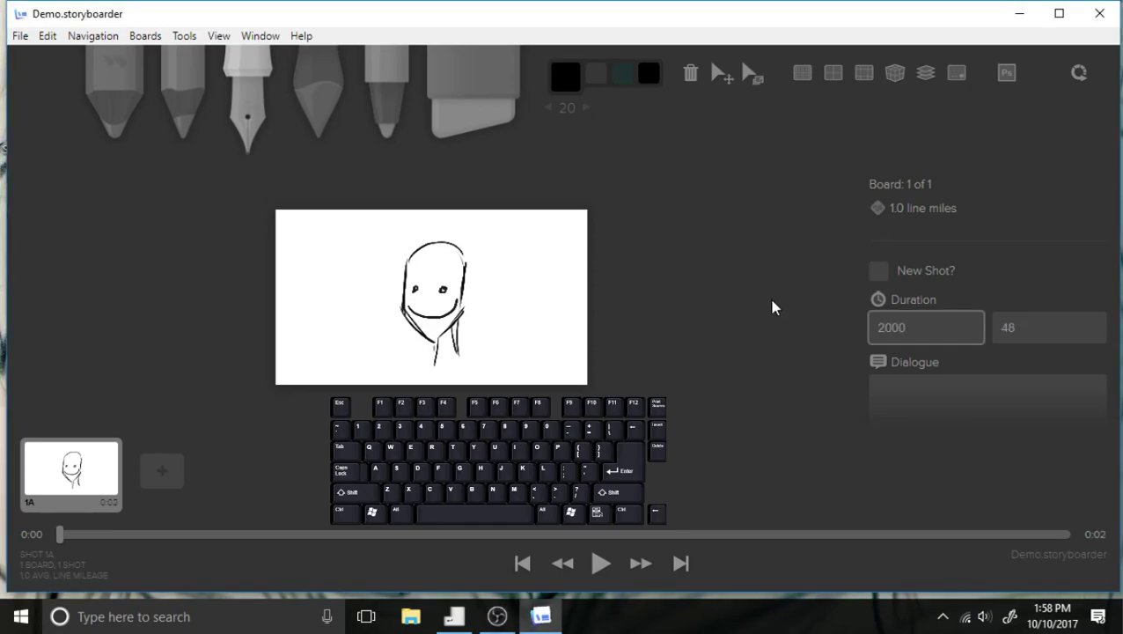